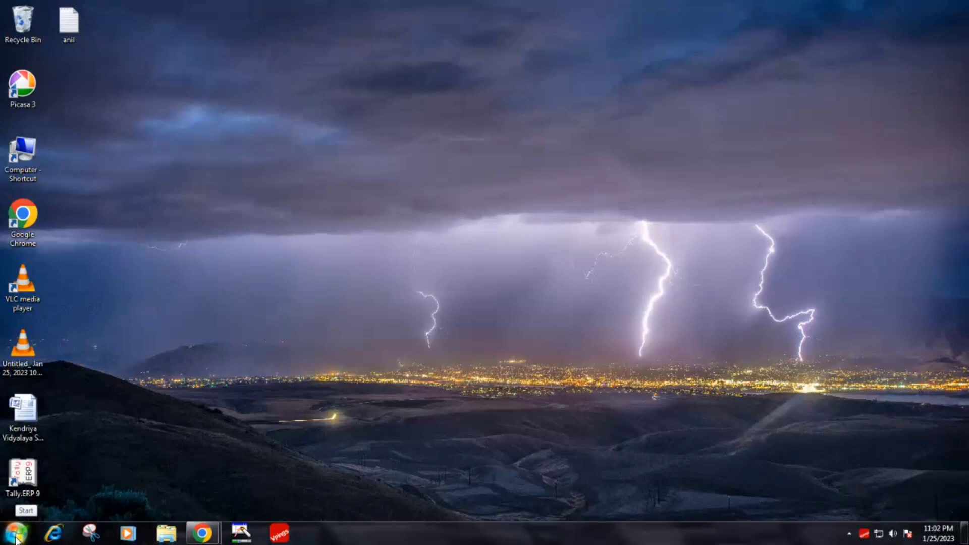
Step: Search the installed programs for "wordpad" and open WordPad with a blank document
{"action": "left_click", "coordinate": [16, 535]}
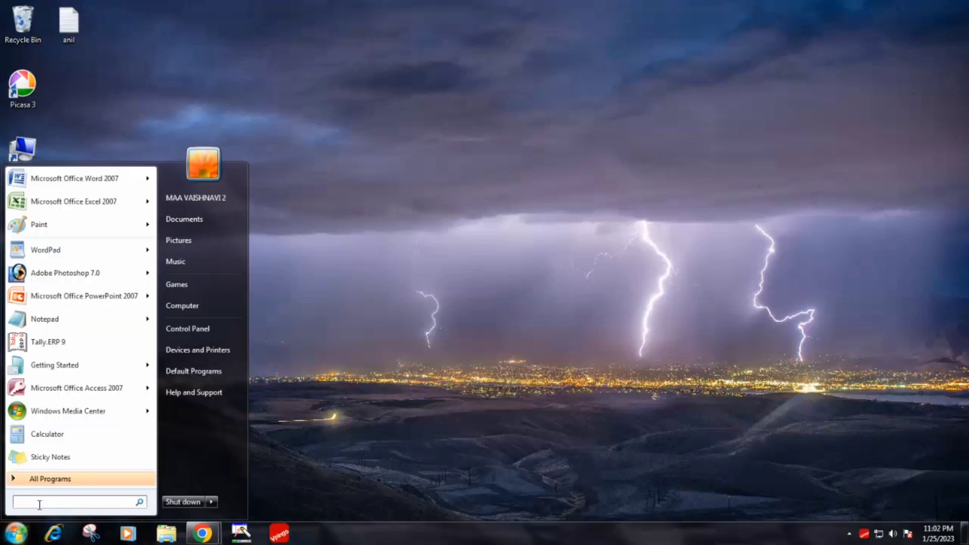
{"action": "type", "text": "wo"}
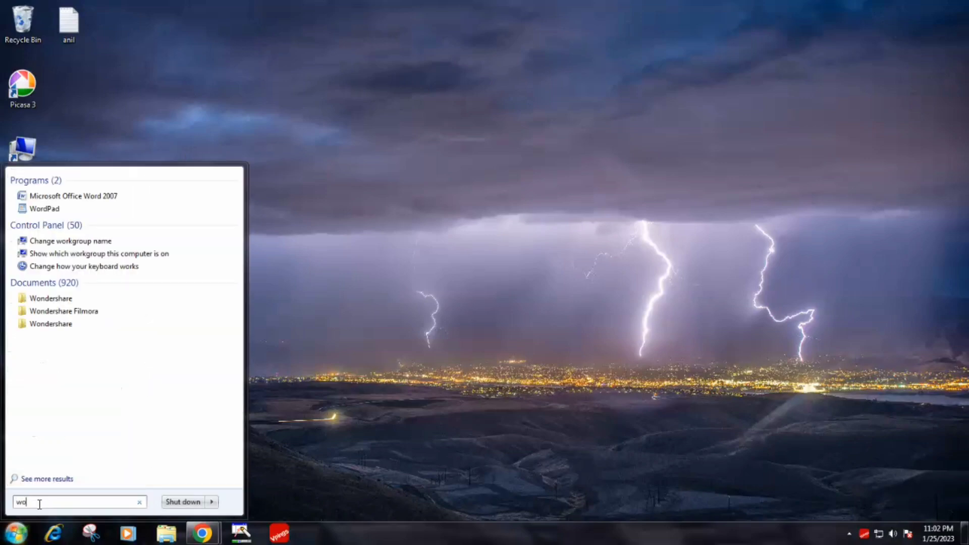
{"action": "type", "text": "rdpad"}
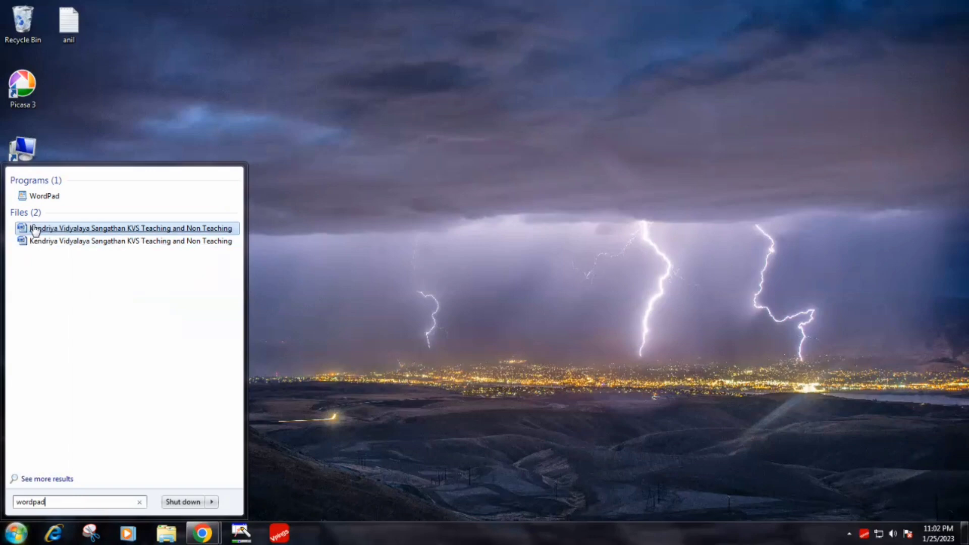
{"action": "left_click", "coordinate": [65, 196]}
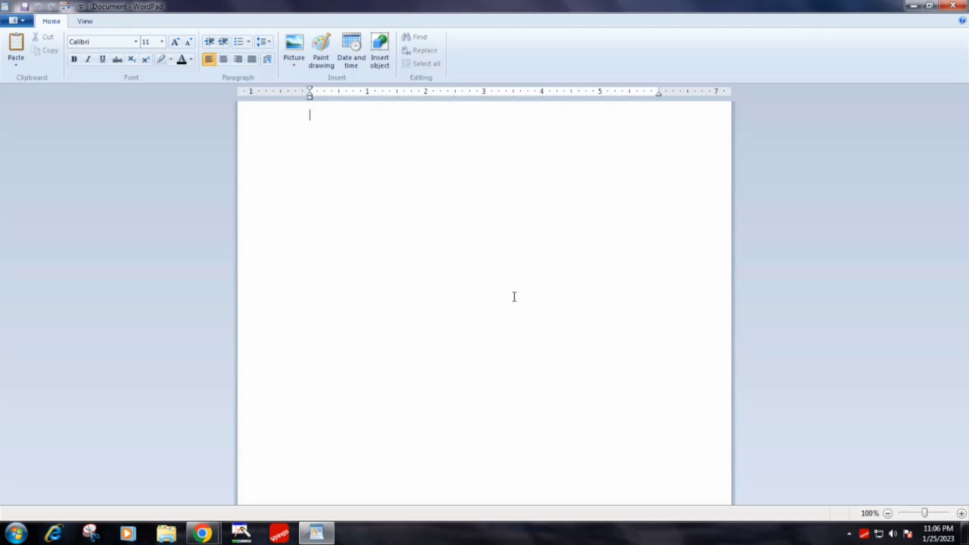
Step: Enter the line "anil computer wala" in the blank document and copy the whole line
{"action": "type", "text": "anil c"}
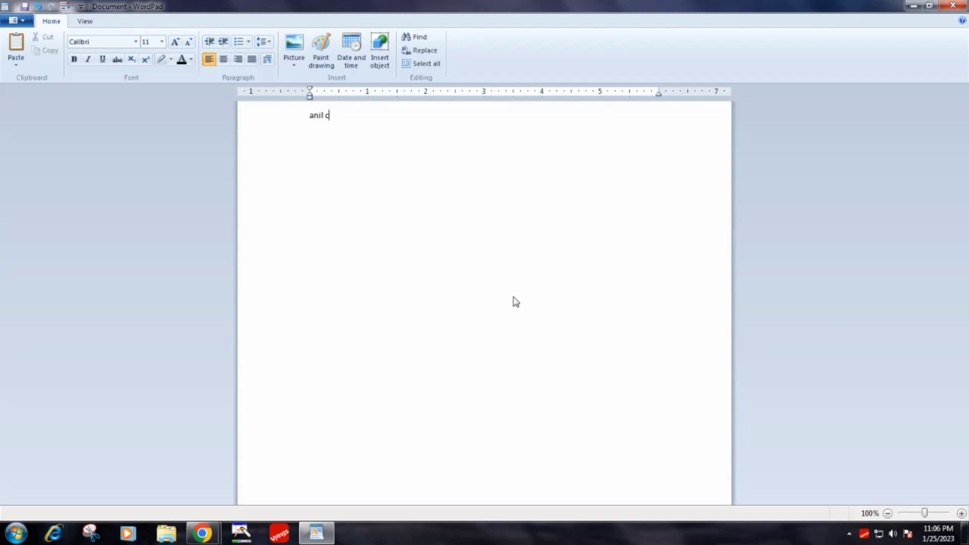
{"action": "type", "text": "omputer wala"}
{"action": "left_click", "coordinate": [306, 121]}
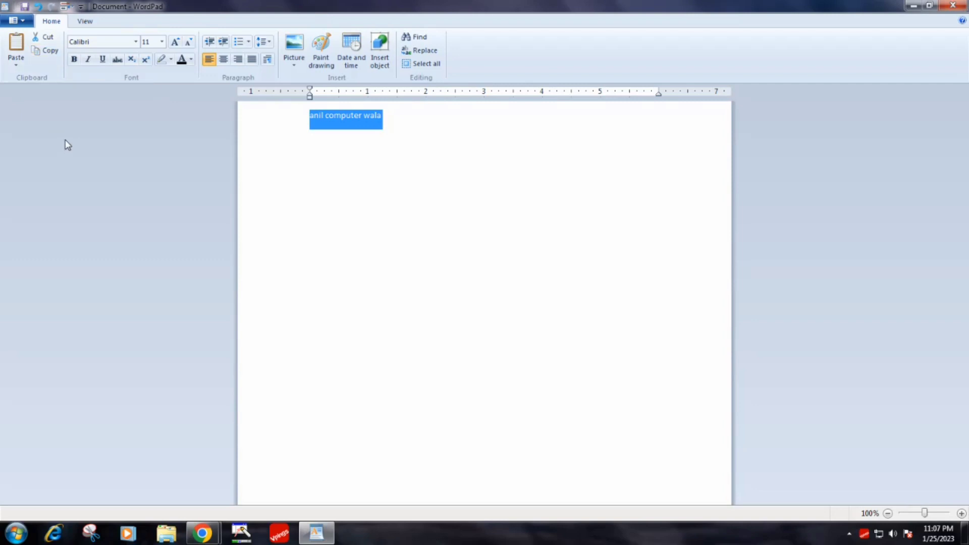
{"action": "left_click", "coordinate": [45, 51]}
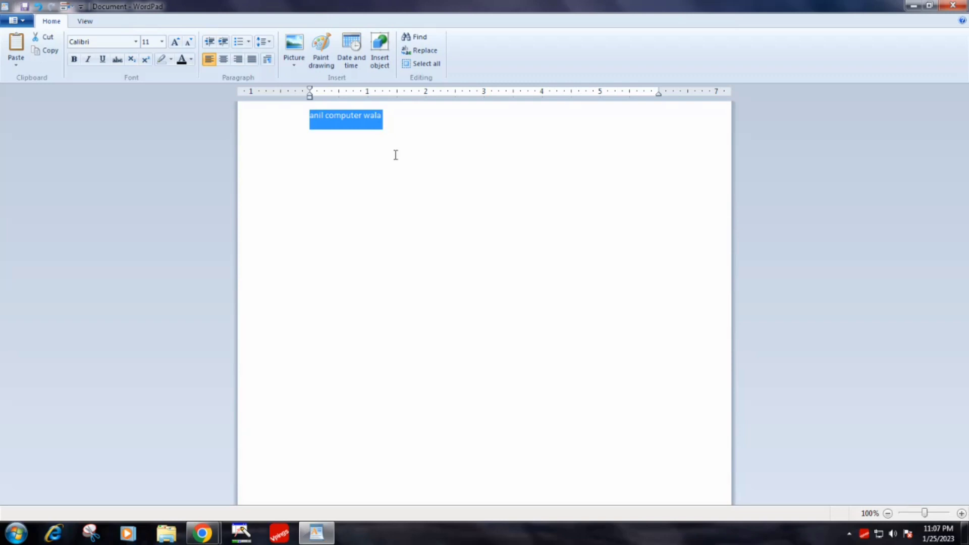
{"action": "left_click", "coordinate": [37, 60]}
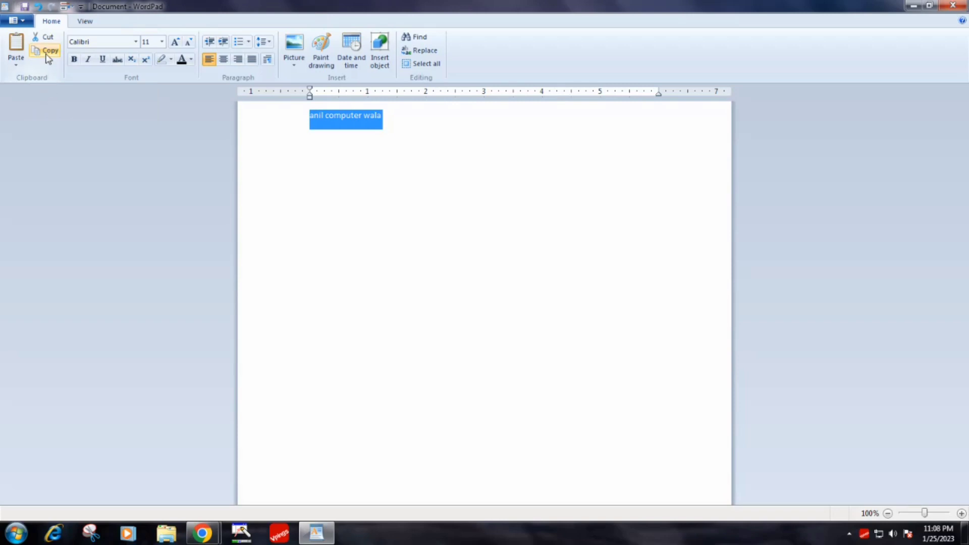
{"action": "left_click", "coordinate": [48, 53]}
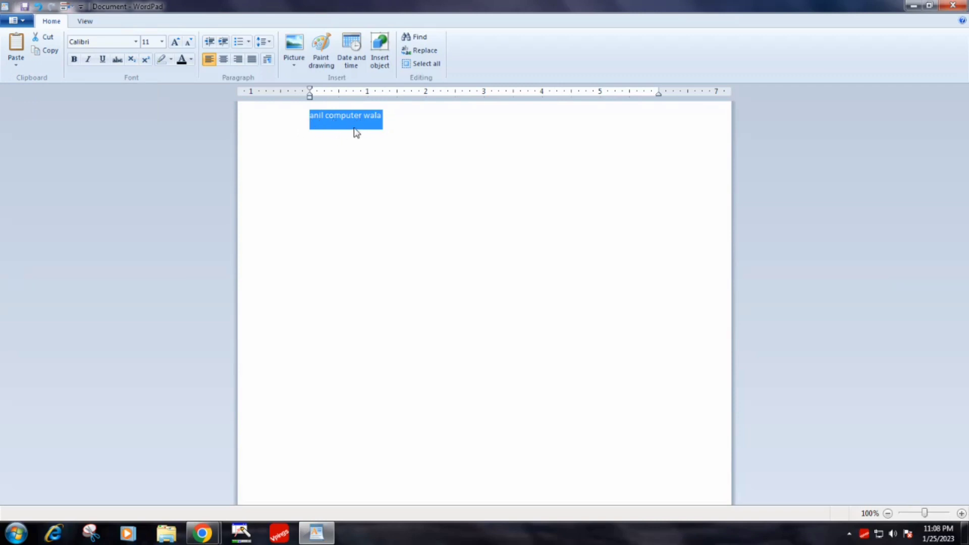
Step: Start a new line after the text and paste the copied line five times below the original
{"action": "left_click", "coordinate": [387, 122]}
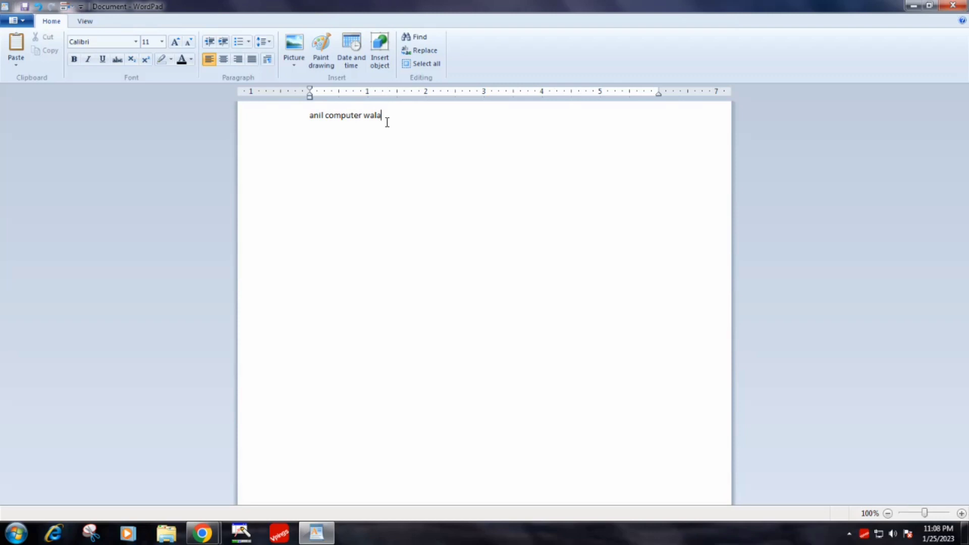
{"action": "triple_click", "coordinate": [314, 137]}
{"action": "double_click", "coordinate": [316, 139]}
{"action": "left_click", "coordinate": [394, 117]}
{"action": "key", "text": "Return"}
{"action": "left_click", "coordinate": [17, 48]}
{"action": "left_click", "coordinate": [16, 48]}
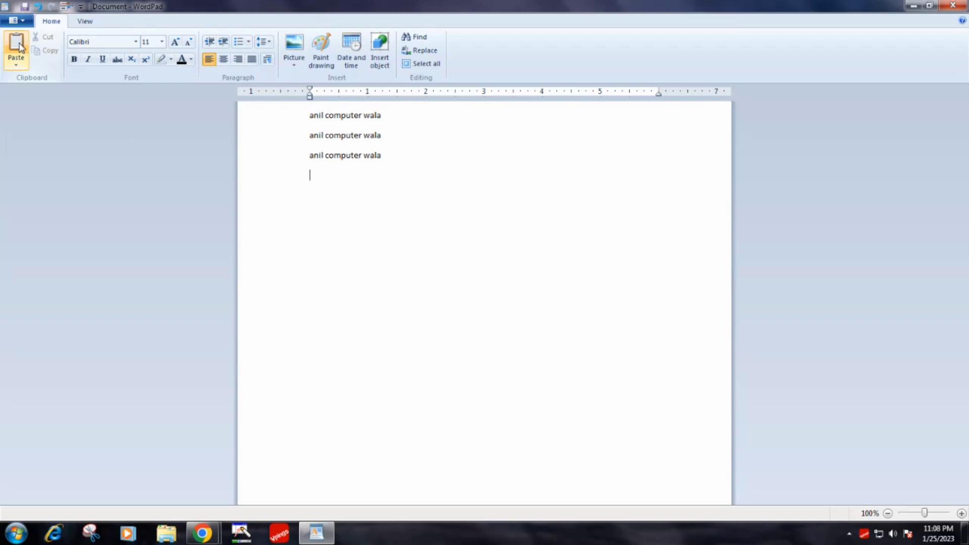
{"action": "left_click", "coordinate": [20, 46]}
{"action": "left_click", "coordinate": [21, 47]}
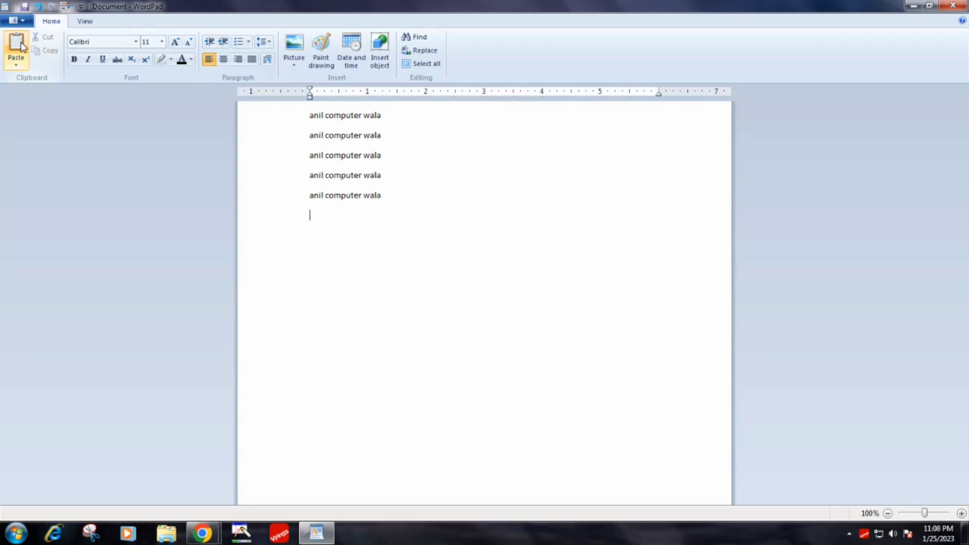
{"action": "left_click", "coordinate": [22, 47]}
Step: Delete all the pasted copies, leaving only the first line of text in the document
{"action": "key", "text": "BackSpace"}
{"action": "key", "text": "BackSpace"}
{"action": "key", "text": "BackSpace"}
{"action": "key", "text": "BackSpace"}
{"action": "key", "text": "BackSpace"}
{"action": "key", "text": "BackSpace"}
{"action": "key", "text": "BackSpace"}
{"action": "key", "text": "BackSpace"}
{"action": "key", "text": "BackSpace"}
{"action": "key", "text": "BackSpace"}
{"action": "key", "text": "BackSpace"}
{"action": "key", "text": "BackSpace"}
{"action": "key", "text": "BackSpace"}
{"action": "key", "text": "BackSpace"}
{"action": "key", "text": "BackSpace"}
{"action": "key", "text": "BackSpace"}
{"action": "key", "text": "BackSpace"}
{"action": "key", "text": "BackSpace"}
{"action": "key", "text": "BackSpace"}
{"action": "key", "text": "BackSpace"}
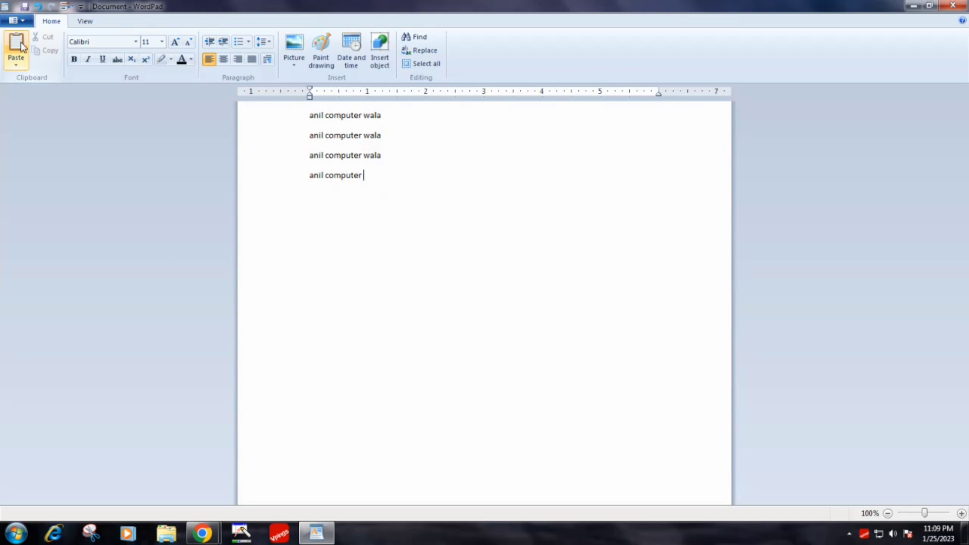
{"action": "key", "text": "BackSpace"}
{"action": "key", "text": "BackSpace"}
{"action": "key", "text": "BackSpace"}
{"action": "key", "text": "BackSpace"}
{"action": "key", "text": "BackSpace"}
{"action": "key", "text": "BackSpace"}
{"action": "key", "text": "BackSpace"}
{"action": "key", "text": "BackSpace"}
{"action": "key", "text": "BackSpace"}
{"action": "key", "text": "BackSpace"}
{"action": "key", "text": "BackSpace"}
{"action": "key", "text": "BackSpace"}
{"action": "key", "text": "BackSpace"}
{"action": "key", "text": "BackSpace"}
{"action": "key", "text": "BackSpace"}
{"action": "key", "text": "BackSpace"}
{"action": "key", "text": "BackSpace"}
{"action": "key", "text": "BackSpace"}
{"action": "key", "text": "BackSpace"}
{"action": "key", "text": "BackSpace"}
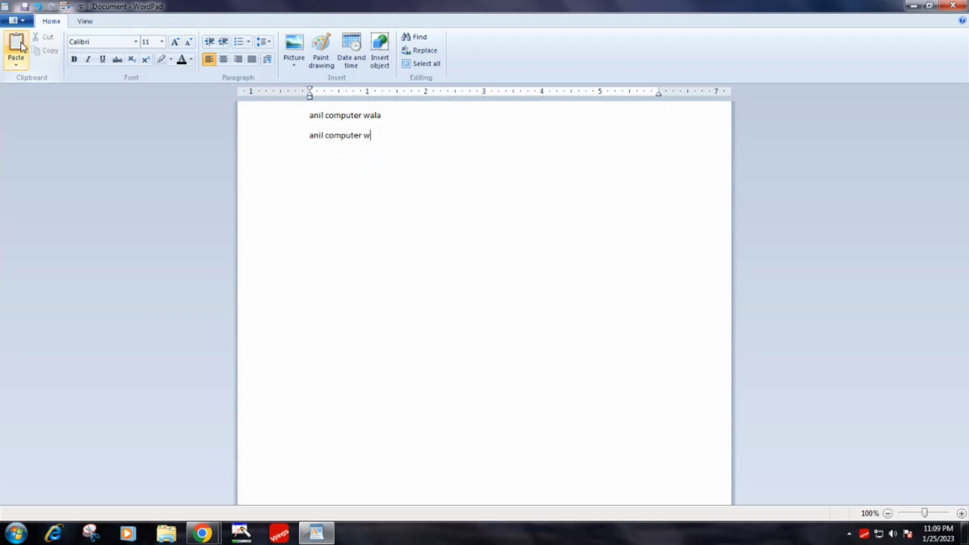
{"action": "key", "text": "BackSpace"}
{"action": "key", "text": "BackSpace"}
{"action": "key", "text": "BackSpace"}
{"action": "key", "text": "BackSpace"}
{"action": "key", "text": "BackSpace"}
{"action": "key", "text": "BackSpace"}
{"action": "key", "text": "BackSpace"}
{"action": "key", "text": "BackSpace"}
{"action": "key", "text": "BackSpace"}
{"action": "key", "text": "BackSpace"}
{"action": "key", "text": "BackSpace"}
{"action": "key", "text": "BackSpace"}
{"action": "key", "text": "BackSpace"}
{"action": "key", "text": "BackSpace"}
{"action": "key", "text": "BackSpace"}
{"action": "key", "text": "BackSpace"}
Step: Select the whole remaining line of text and cut it from the document
{"action": "left_click", "coordinate": [305, 121]}
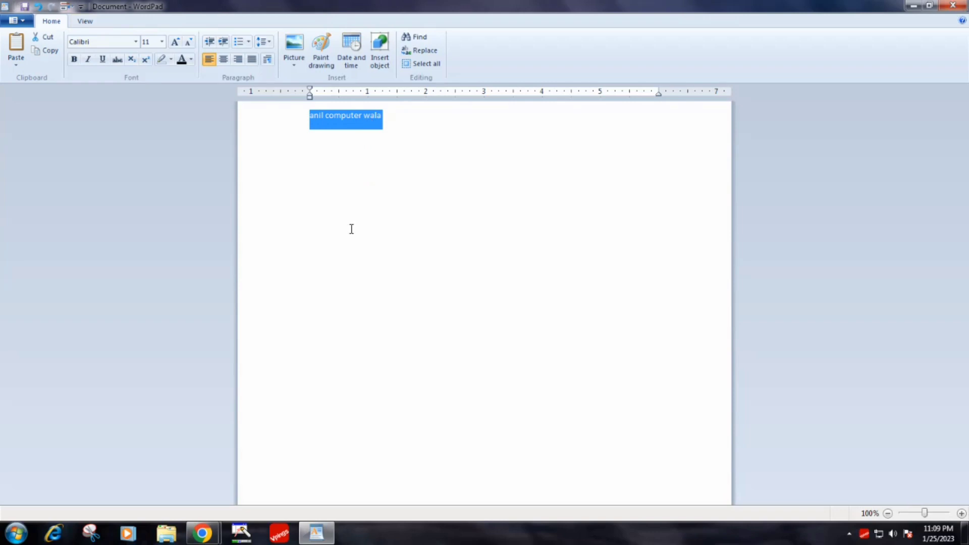
{"action": "left_click", "coordinate": [48, 52]}
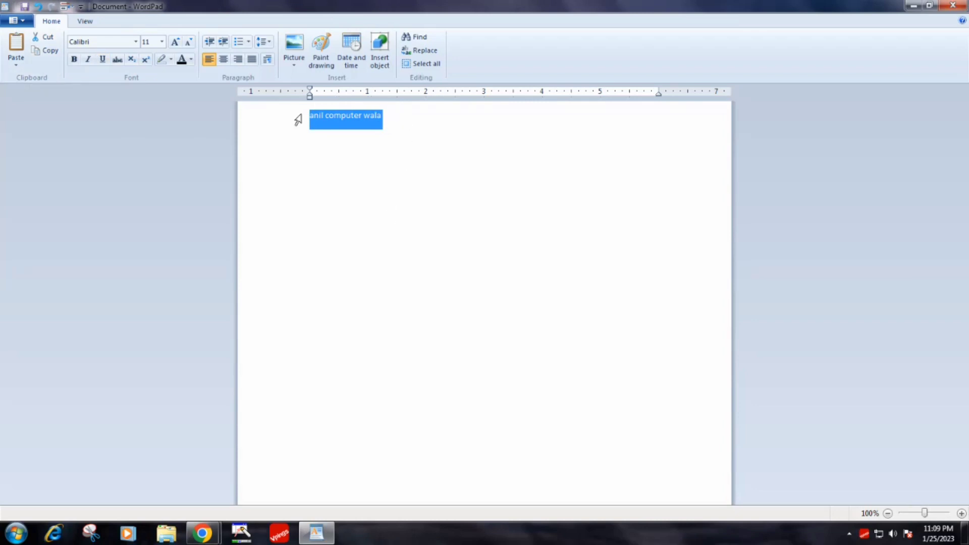
{"action": "left_click", "coordinate": [36, 40]}
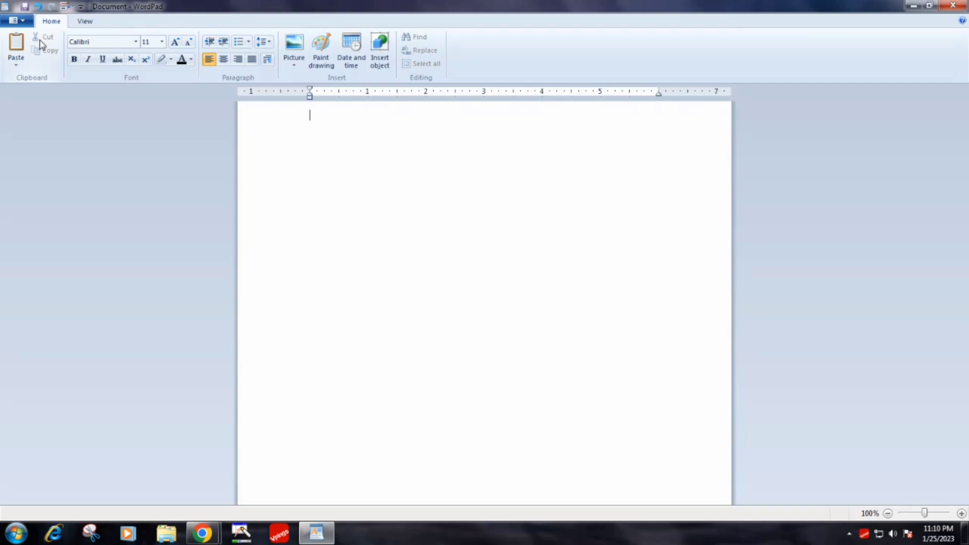
Step: Insert four blank lines at the start of the document and paste the cut line four times below them
{"action": "key", "text": "Return"}
{"action": "key", "text": "Return"}
{"action": "key", "text": "Return"}
{"action": "key", "text": "Return"}
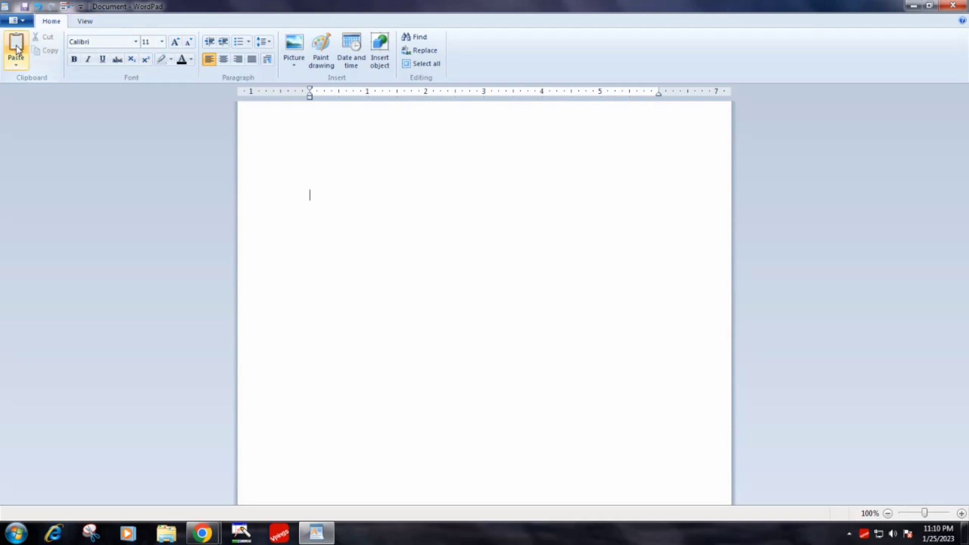
{"action": "left_click", "coordinate": [17, 47]}
{"action": "left_click", "coordinate": [17, 46]}
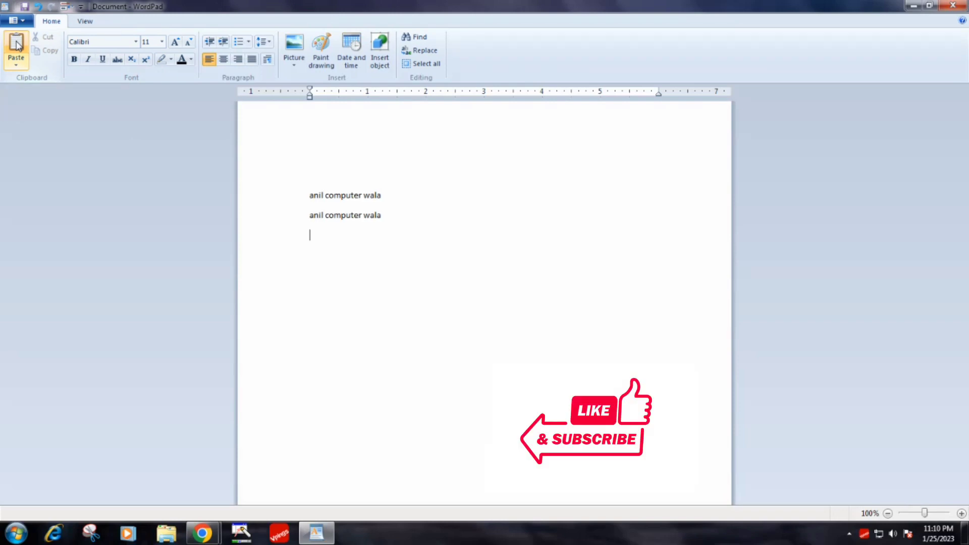
{"action": "left_click", "coordinate": [16, 45]}
{"action": "left_click", "coordinate": [17, 45]}
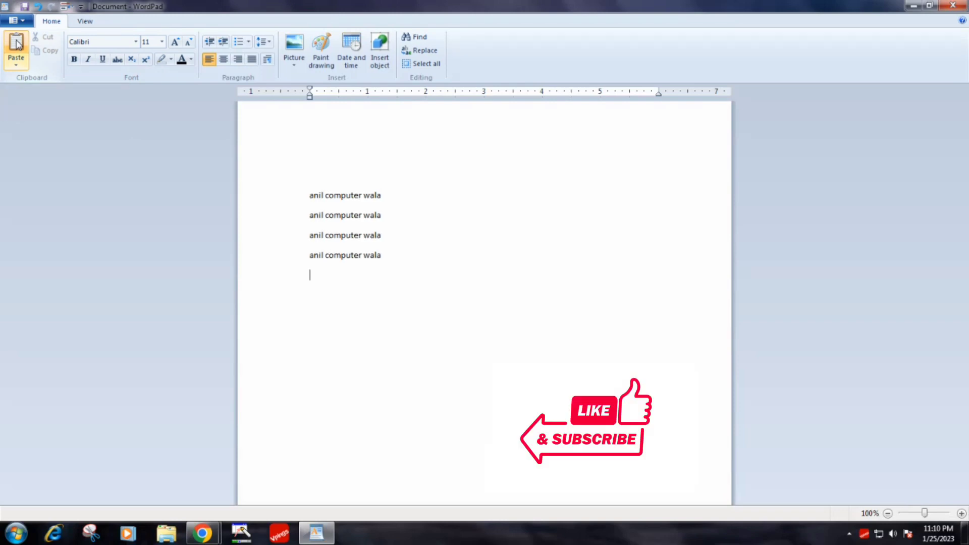